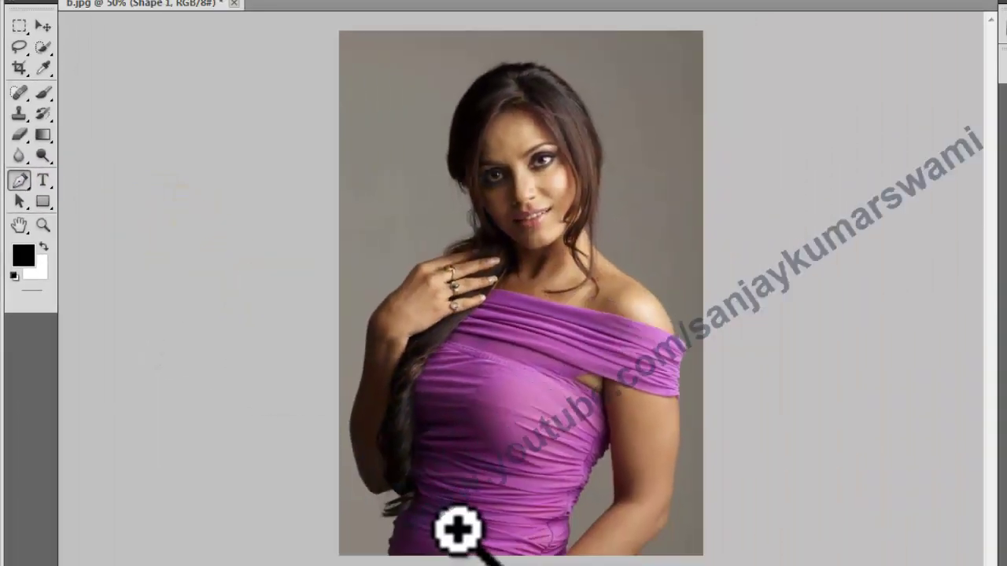
Step: Zoom in and place pen anchors along the dress edge and the hair beside the face
{"action": "left_click", "coordinate": [459, 526]}
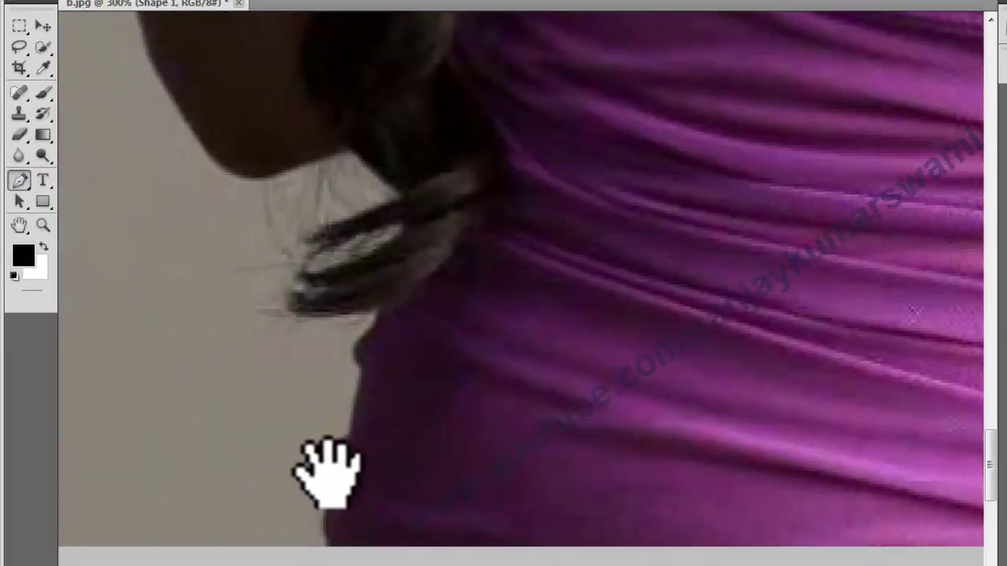
{"action": "left_click_drag", "start_coordinate": [326, 472], "coordinate": [416, 438]}
{"action": "left_click", "coordinate": [427, 479]}
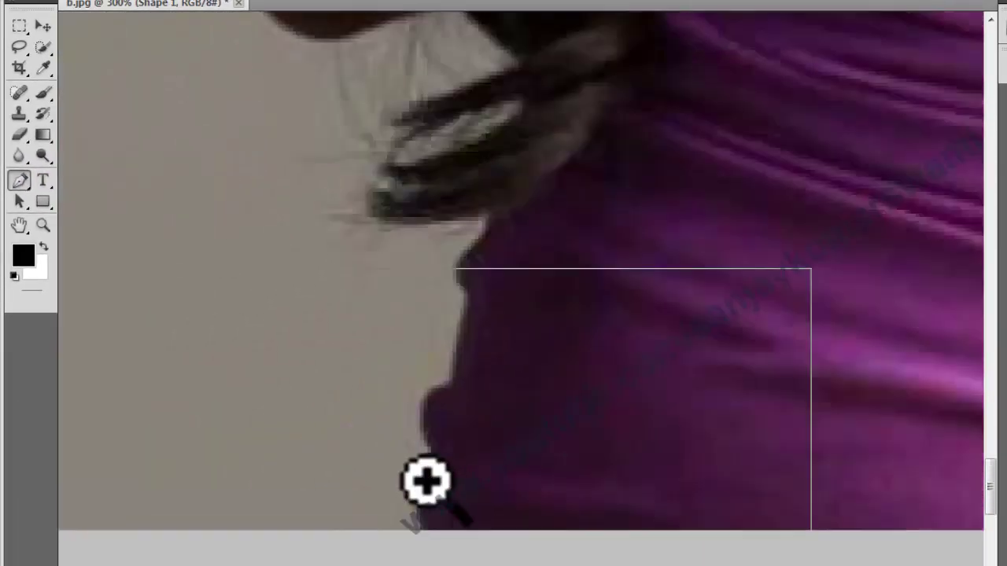
{"action": "left_click", "coordinate": [425, 541]}
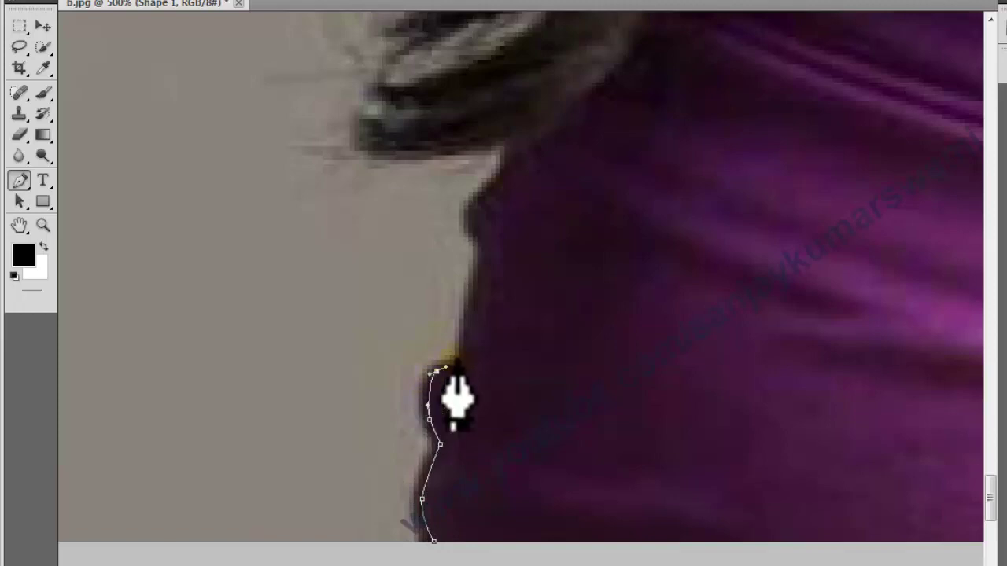
{"action": "scroll", "coordinate": [458, 401], "scroll_direction": "up", "scroll_amount": 3}
{"action": "left_click", "coordinate": [370, 411]}
{"action": "left_click", "coordinate": [521, 337]}
{"action": "left_click", "coordinate": [381, 408]}
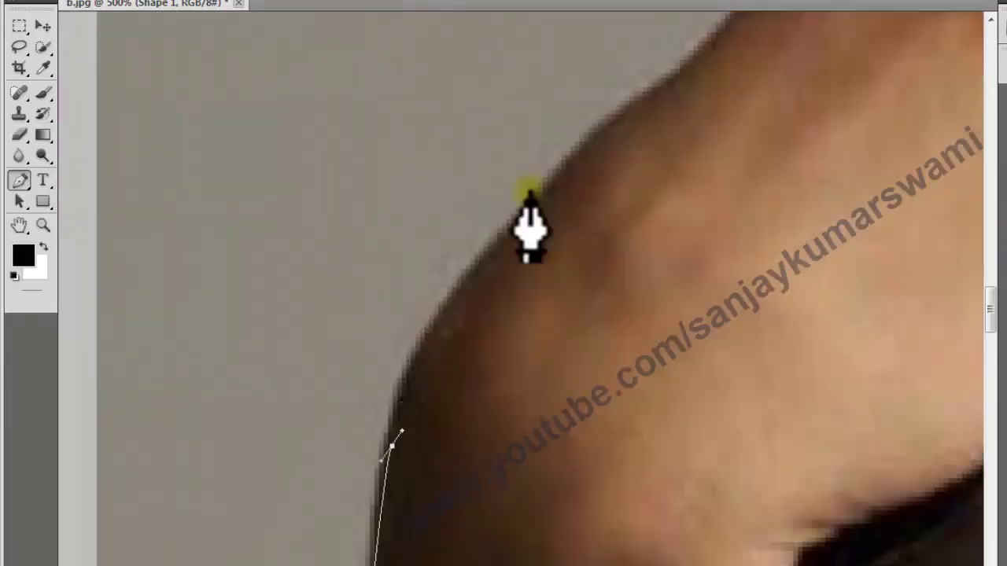
{"action": "mouse_move", "coordinate": [528, 225]}
{"action": "left_mouse_down"}
{"action": "mouse_move", "coordinate": [528, 420]}
{"action": "mouse_move", "coordinate": [484, 381]}
{"action": "left_mouse_up"}
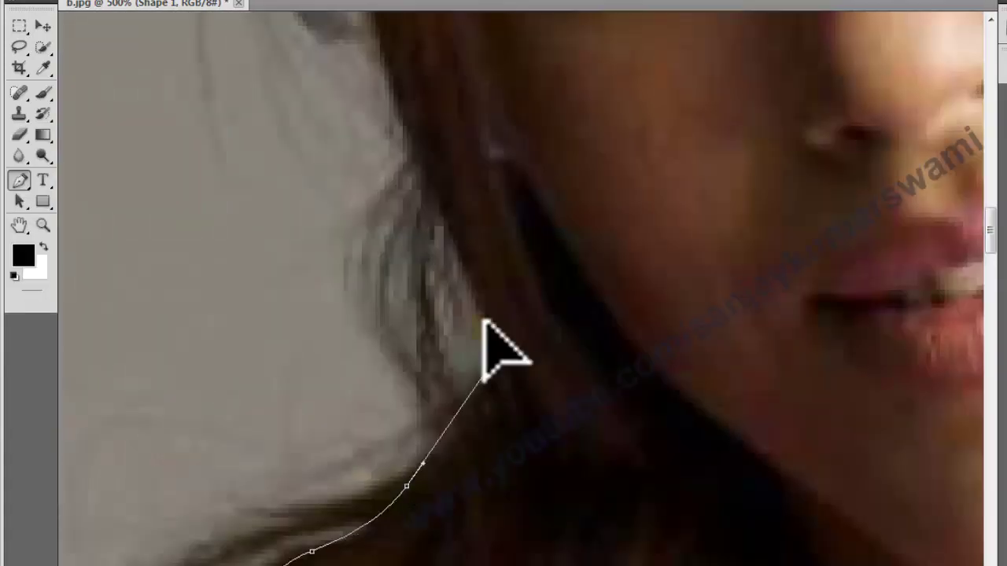
{"action": "scroll", "coordinate": [483, 382], "scroll_direction": "up", "scroll_amount": 5}
{"action": "left_click_drag", "start_coordinate": [402, 367], "coordinate": [375, 334]}
Step: Continue the pen path down the shoulder edge and along the side of the dress
{"action": "scroll", "coordinate": [355, 315], "scroll_direction": "up", "scroll_amount": 5}
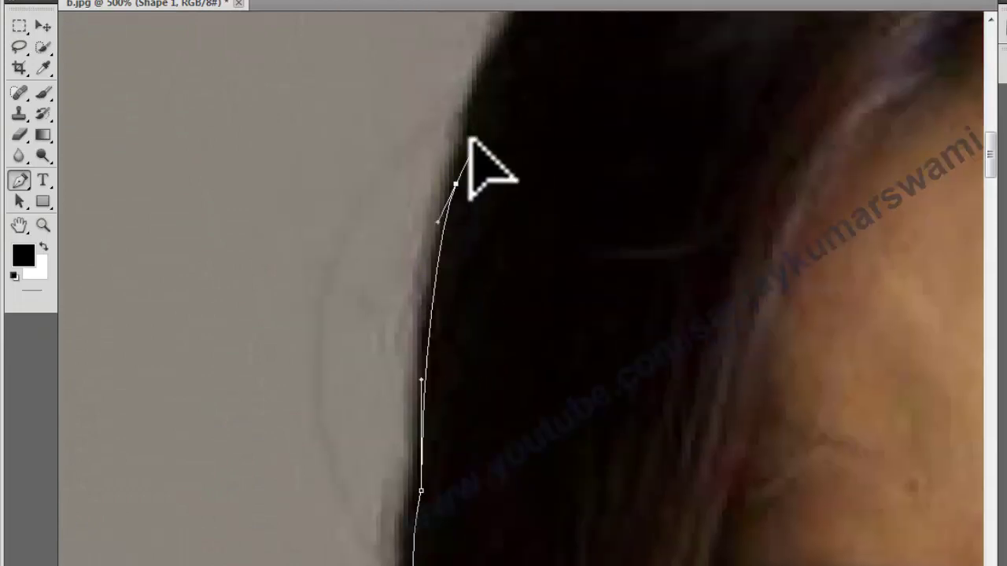
{"action": "scroll", "coordinate": [483, 168], "scroll_direction": "up", "scroll_amount": 5}
{"action": "scroll", "coordinate": [551, 281], "scroll_direction": "up", "scroll_amount": 3}
{"action": "scroll", "coordinate": [472, 512], "scroll_direction": "down", "scroll_amount": 5}
{"action": "scroll", "coordinate": [460, 270], "scroll_direction": "down", "scroll_amount": 5}
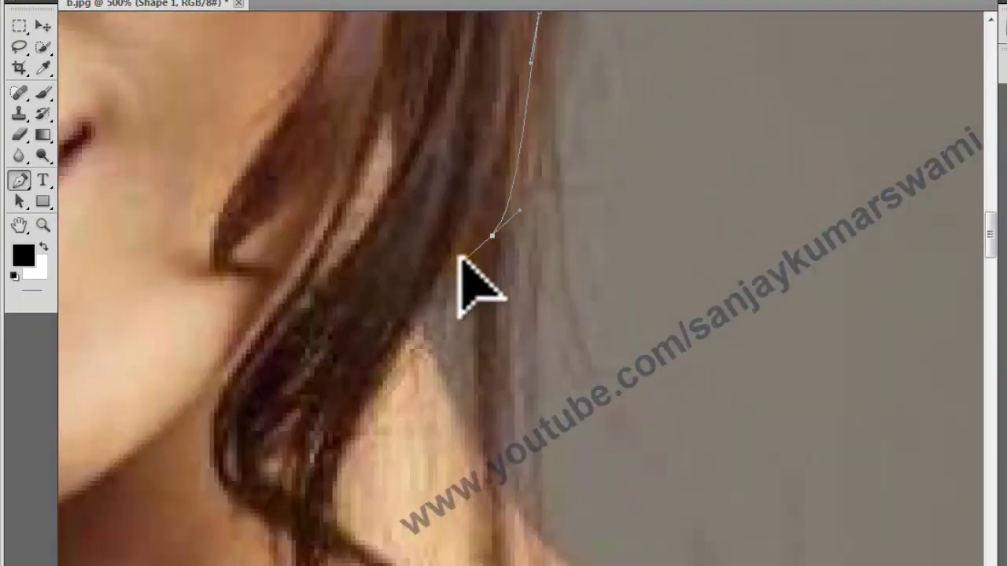
{"action": "scroll", "coordinate": [433, 393], "scroll_direction": "down", "scroll_amount": 5}
{"action": "scroll", "coordinate": [659, 330], "scroll_direction": "down", "scroll_amount": 5}
{"action": "key", "text": "ctrl+minus"}
{"action": "left_click", "coordinate": [618, 472]}
{"action": "left_click_drag", "start_coordinate": [629, 494], "coordinate": [494, 168]}
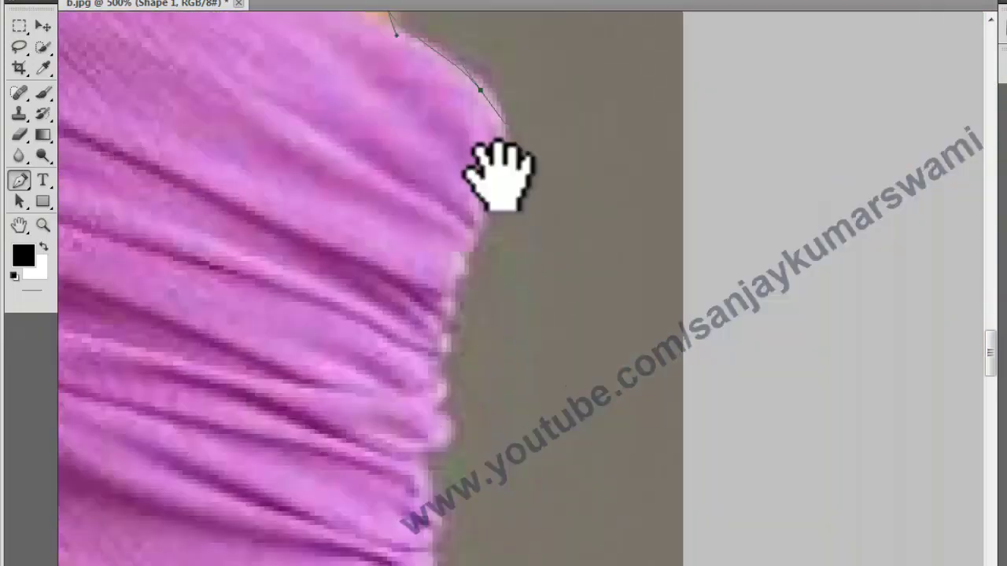
{"action": "left_click", "coordinate": [412, 480]}
{"action": "mouse_move", "coordinate": [411, 483]}
{"action": "left_mouse_down"}
{"action": "mouse_move", "coordinate": [425, 543]}
{"action": "mouse_move", "coordinate": [595, 360]}
{"action": "left_mouse_up"}
Step: Curve the path around the arm edge and load the finished path as a selection
{"action": "mouse_move", "coordinate": [540, 314]}
{"action": "left_mouse_down"}
{"action": "mouse_move", "coordinate": [540, 348]}
{"action": "mouse_move", "coordinate": [393, 338]}
{"action": "mouse_move", "coordinate": [404, 438]}
{"action": "mouse_move", "coordinate": [573, 441]}
{"action": "mouse_move", "coordinate": [421, 297]}
{"action": "left_mouse_up"}
{"action": "scroll", "coordinate": [443, 251], "scroll_direction": "down", "scroll_amount": 5}
{"action": "key", "text": "ctrl+plus"}
{"action": "key", "text": "ctrl+Return"}
{"action": "key", "text": "ctrl+minus"}
{"action": "key", "text": "ctrl+minus"}
{"action": "key", "text": "ctrl+minus"}
{"action": "key", "text": "ctrl+minus"}
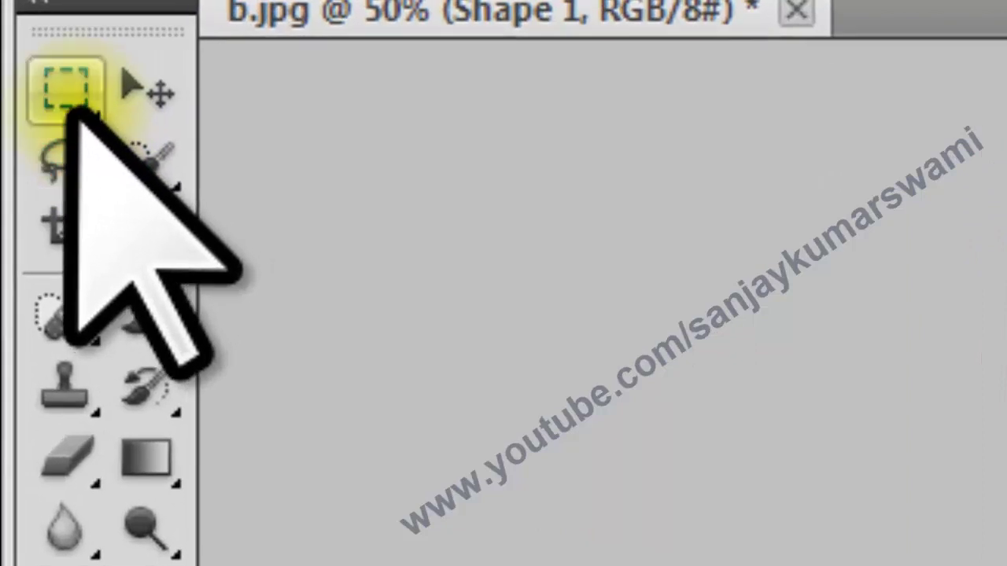
Step: Feather the woman's selection by 5 pixels, then use Layer via Copy to create Layer 1
{"action": "left_click", "coordinate": [19, 25]}
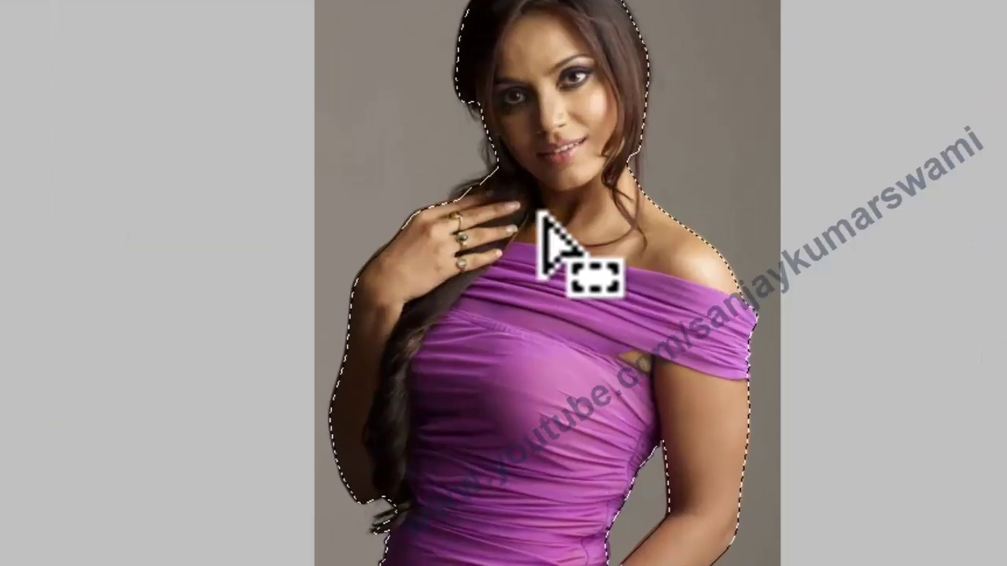
{"action": "right_click", "coordinate": [550, 104]}
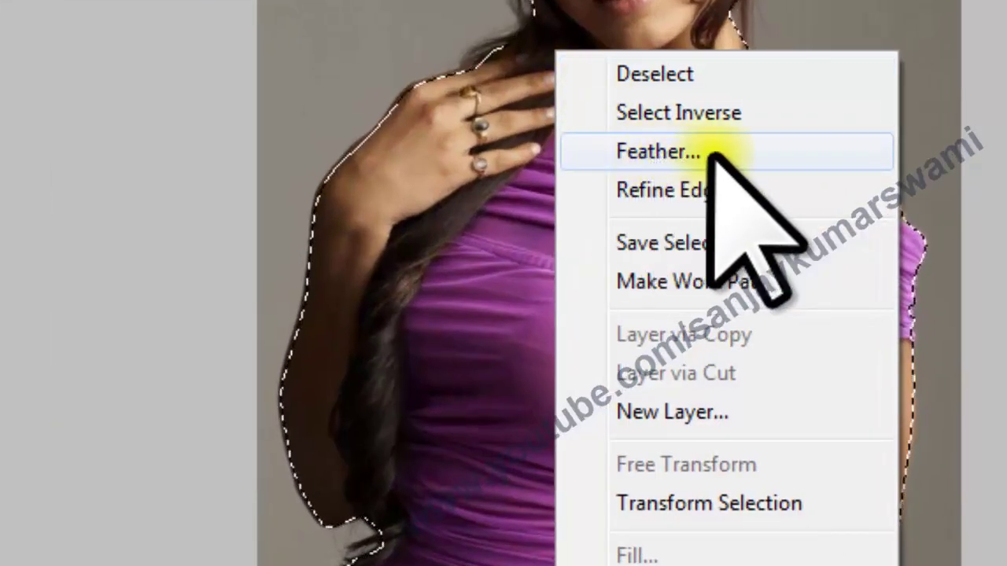
{"action": "left_click", "coordinate": [709, 151]}
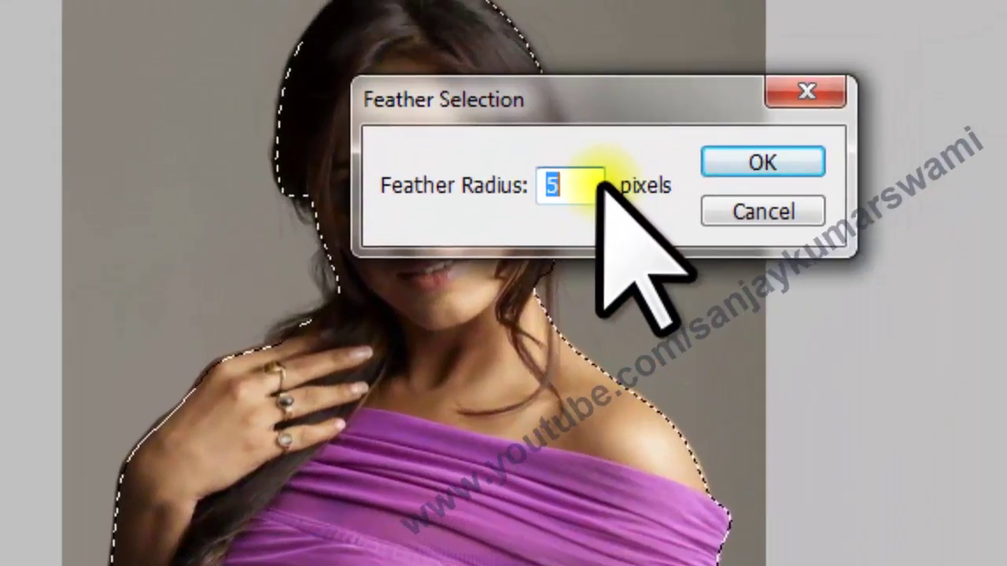
{"action": "left_click", "coordinate": [728, 162]}
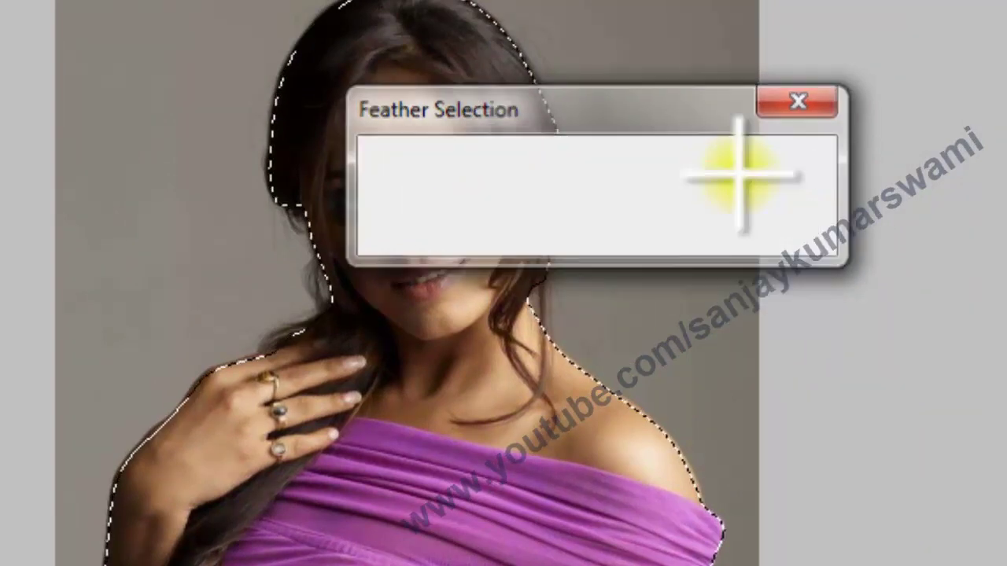
{"action": "right_click", "coordinate": [415, 300]}
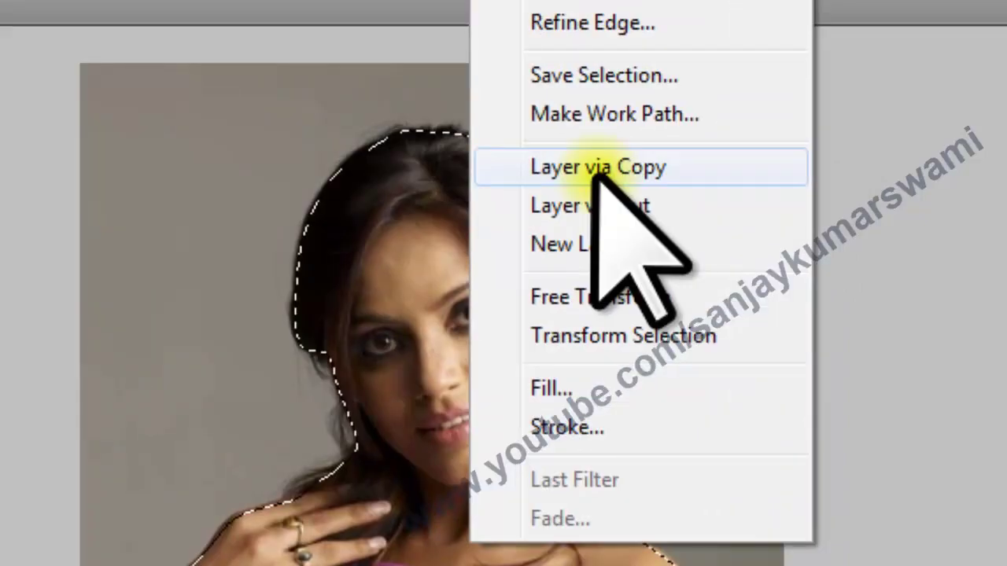
{"action": "left_click", "coordinate": [591, 174]}
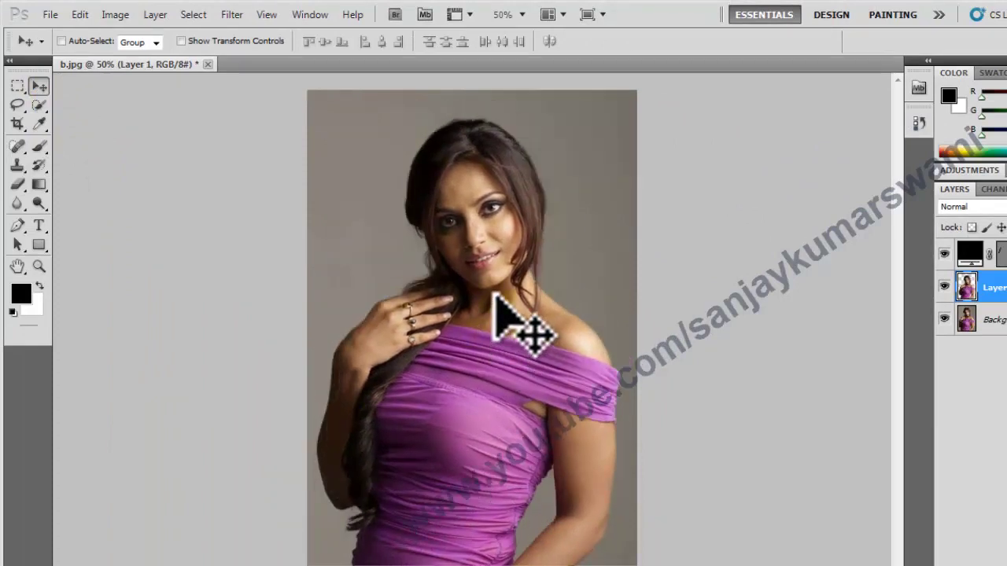
Step: Create a new document from the Photo Landscape 2 x 3 preset (3×2 in, 300 ppi)
{"action": "key", "text": "ctrl+n"}
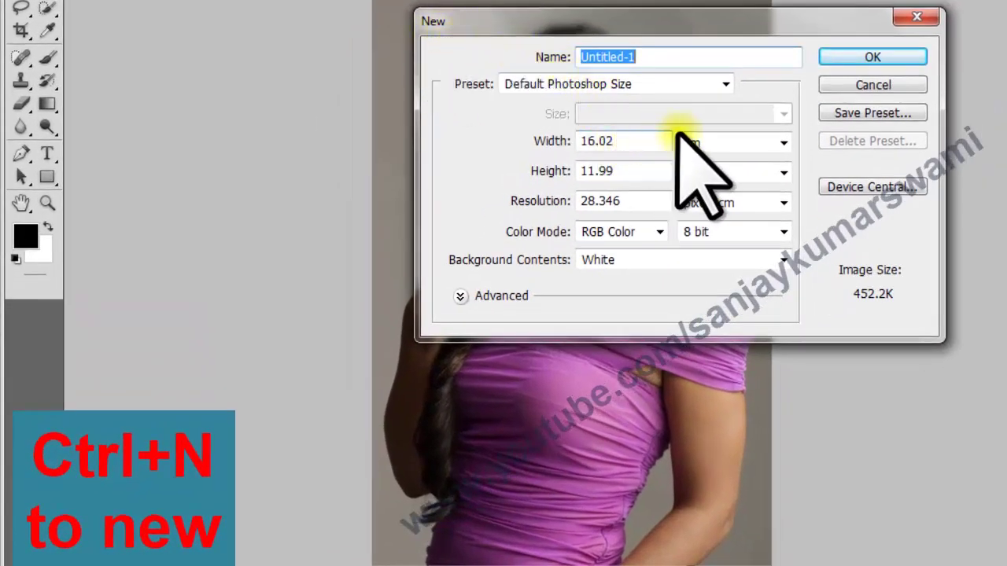
{"action": "left_click", "coordinate": [661, 84]}
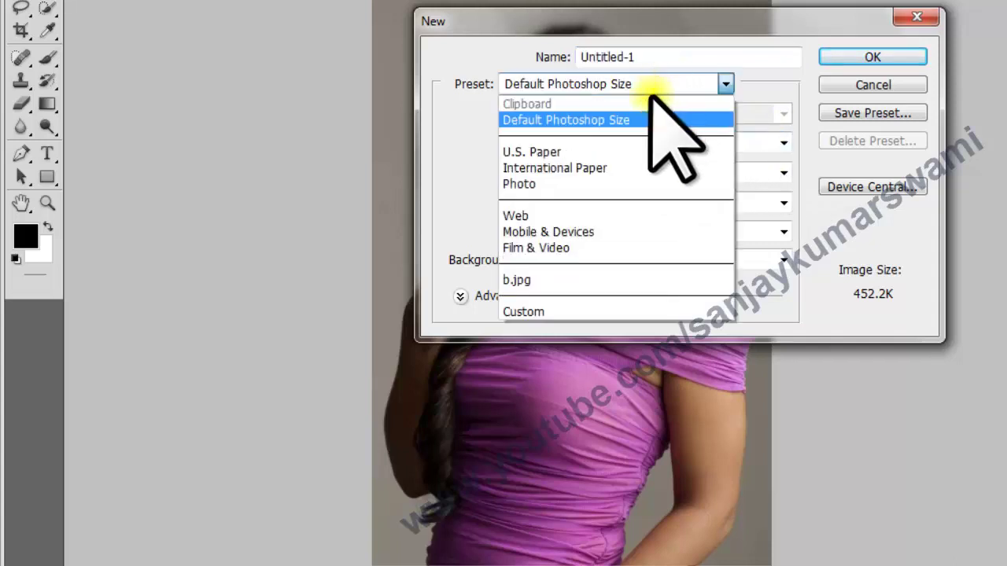
{"action": "left_click", "coordinate": [571, 182]}
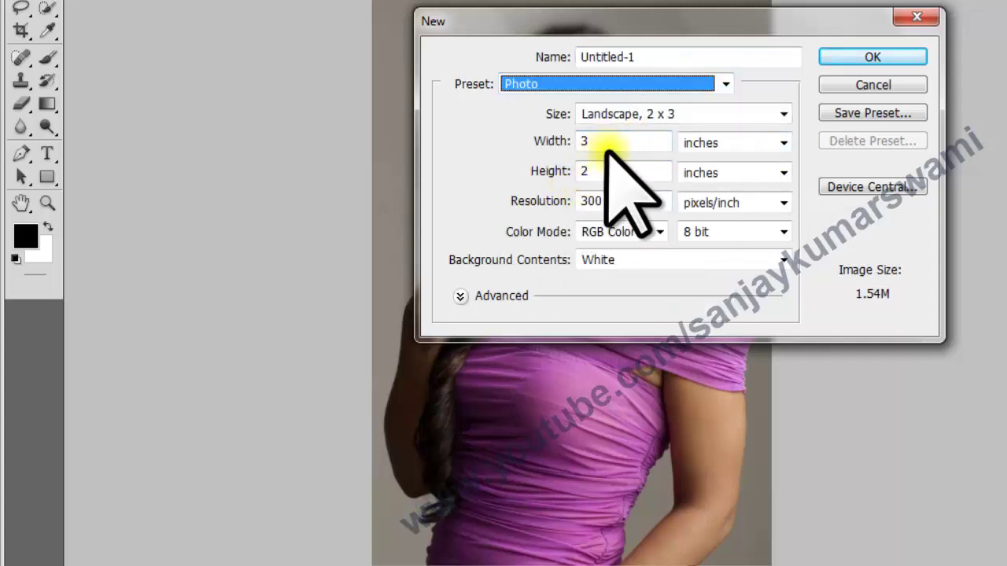
{"action": "left_click", "coordinate": [852, 57]}
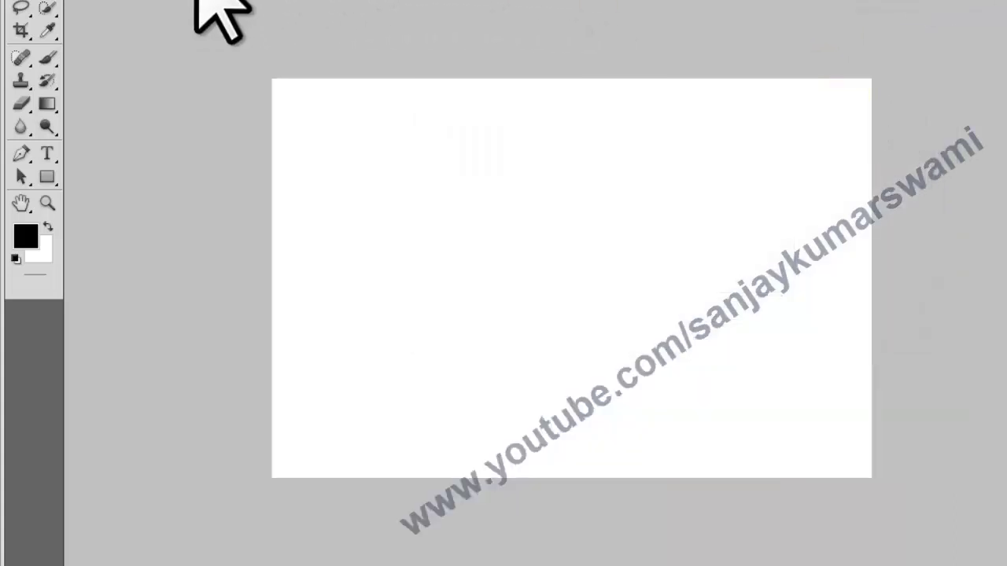
{"action": "left_click", "coordinate": [344, 4]}
Step: Drag the woman cutout into the new 3×2 document, shrink it to about half and move it up-right
{"action": "left_click_drag", "start_coordinate": [589, 189], "coordinate": [374, 12]}
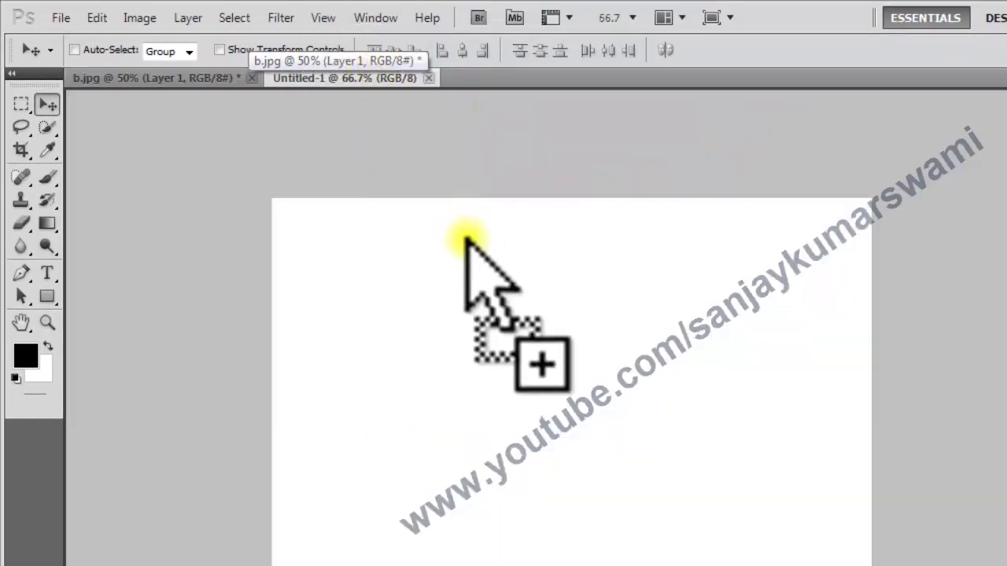
{"action": "left_click_drag", "start_coordinate": [373, 12], "coordinate": [513, 318]}
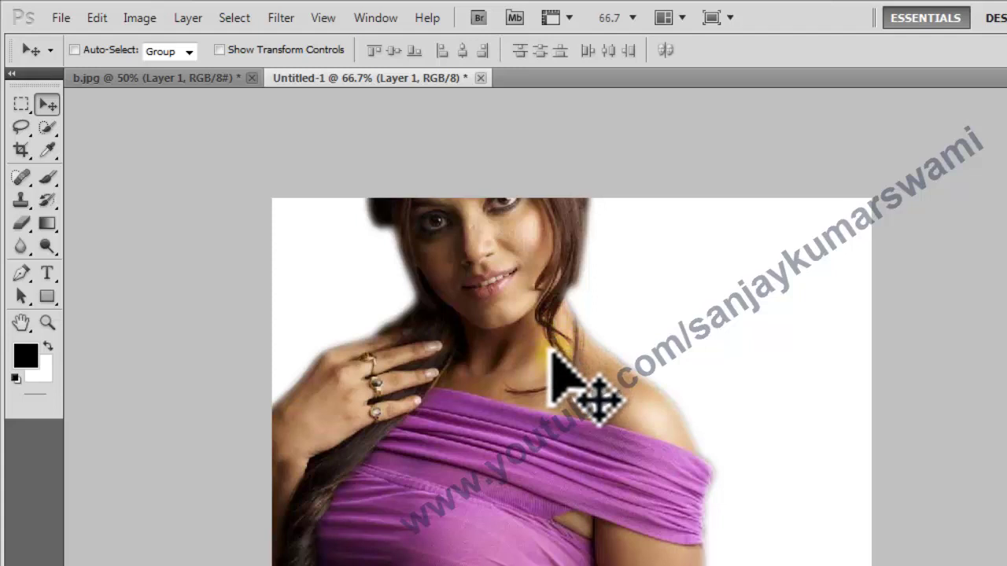
{"action": "key", "text": "ctrl+t"}
{"action": "left_click", "coordinate": [564, 432], "text": "alt"}
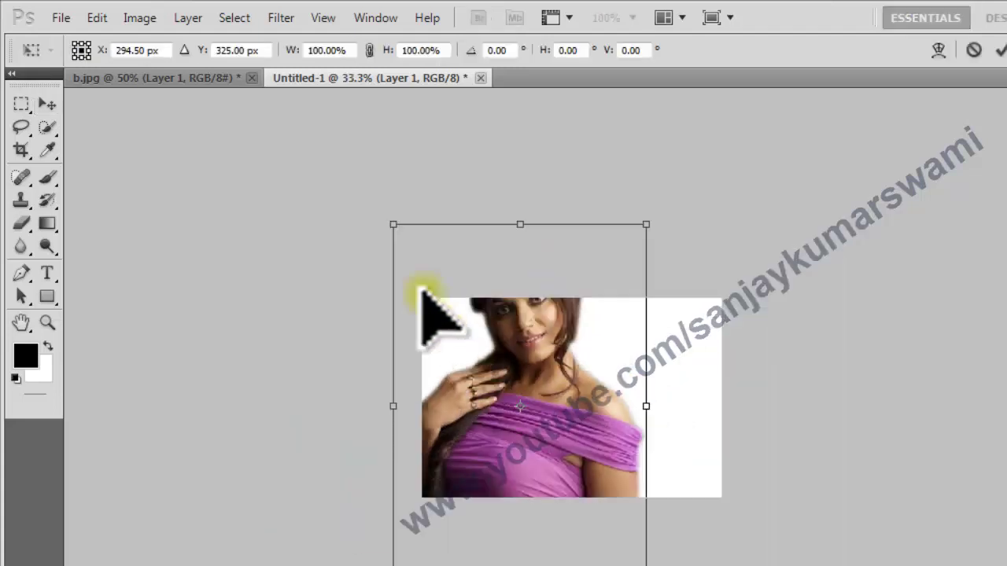
{"action": "key", "text": "ctrl+z"}
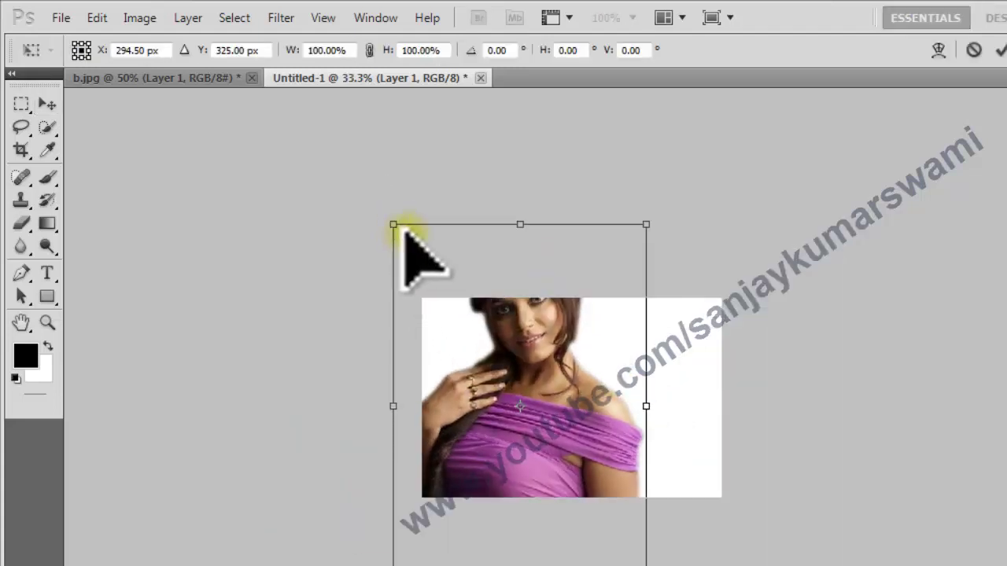
{"action": "left_click_drag", "start_coordinate": [393, 225], "coordinate": [512, 397]}
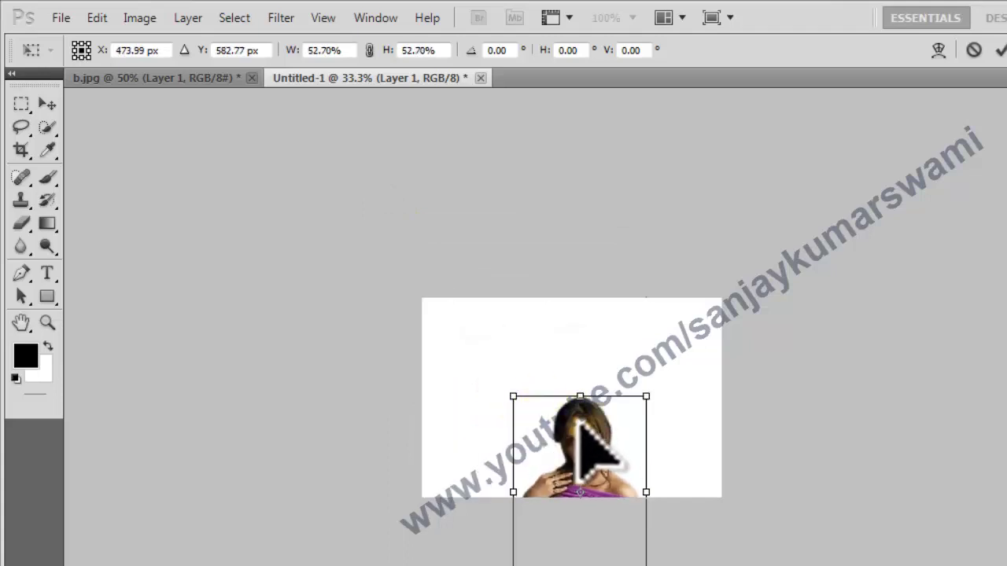
{"action": "mouse_move", "coordinate": [579, 423]}
{"action": "left_mouse_down"}
{"action": "mouse_move", "coordinate": [627, 333]}
{"action": "mouse_move", "coordinate": [663, 324]}
{"action": "left_mouse_up"}
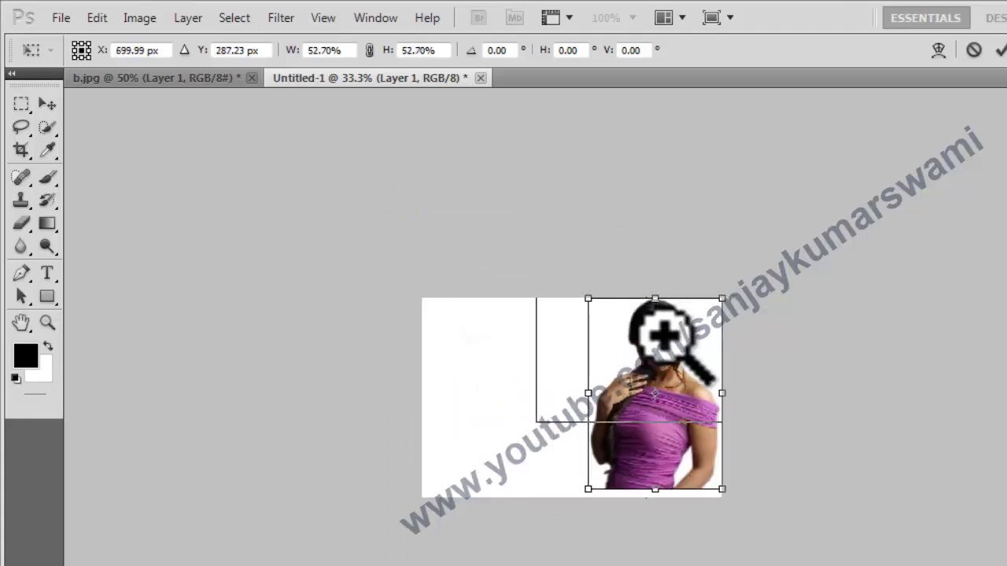
Step: Enlarge the woman toward the upper left so she fills the right side, and commit
{"action": "left_click", "coordinate": [665, 336]}
{"action": "left_click", "coordinate": [640, 411], "text": "alt"}
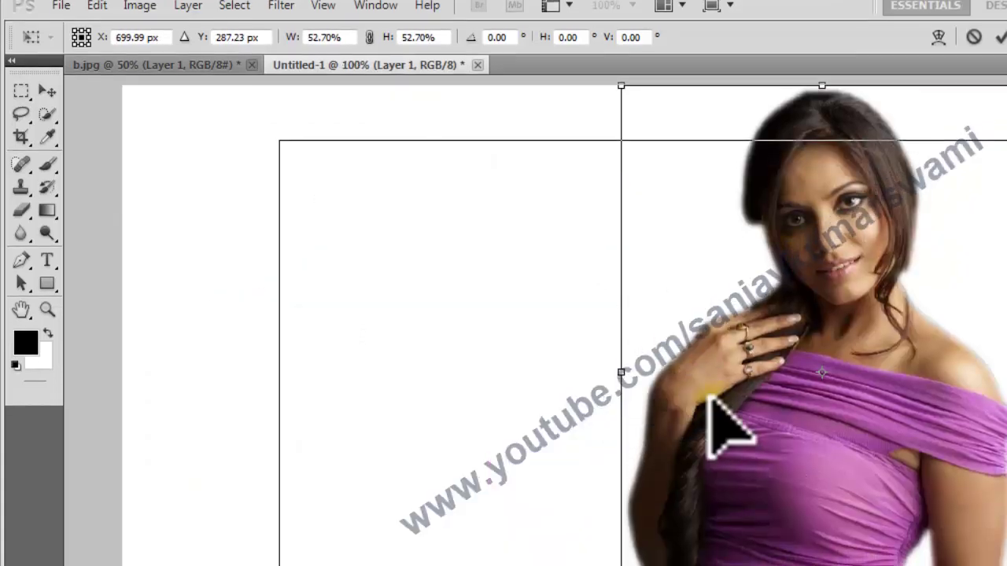
{"action": "key", "text": "ctrl+minus"}
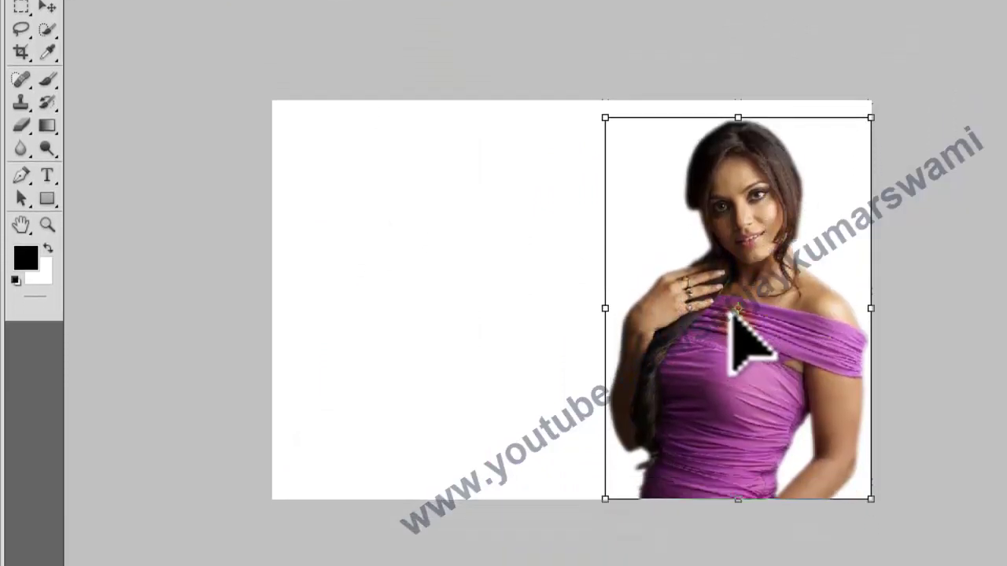
{"action": "left_click_drag", "start_coordinate": [607, 118], "coordinate": [579, 91]}
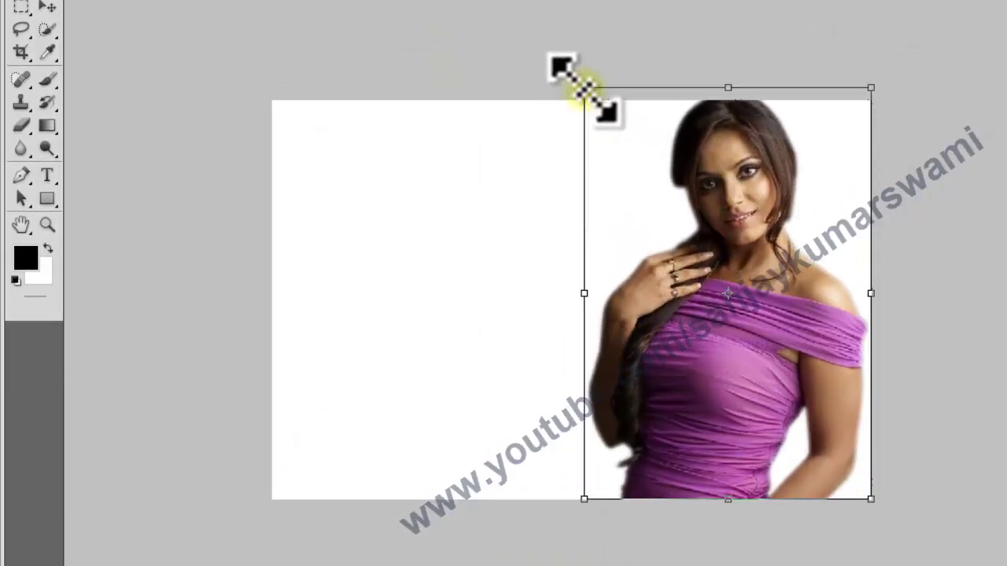
{"action": "key", "text": "Return"}
Step: Brighten the woman's layer with Auto Levels, giving a 1.46 midtone
{"action": "key", "text": "ctrl+l"}
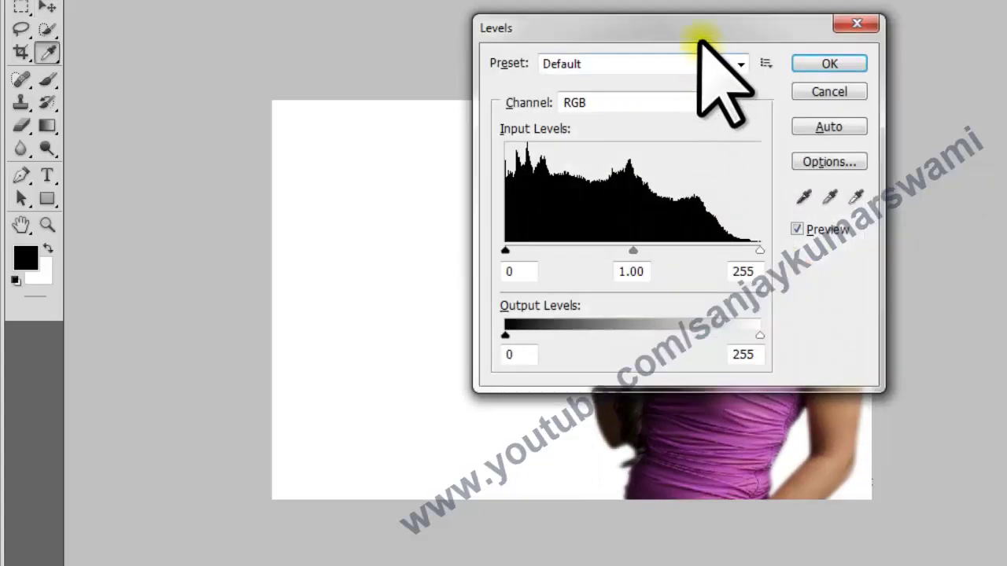
{"action": "left_click_drag", "start_coordinate": [697, 25], "coordinate": [434, 118]}
{"action": "left_click", "coordinate": [566, 217]}
{"action": "mouse_move", "coordinate": [368, 343]}
{"action": "left_mouse_down"}
{"action": "mouse_move", "coordinate": [337, 344]}
{"action": "mouse_move", "coordinate": [351, 344]}
{"action": "left_mouse_up"}
{"action": "left_click", "coordinate": [566, 154]}
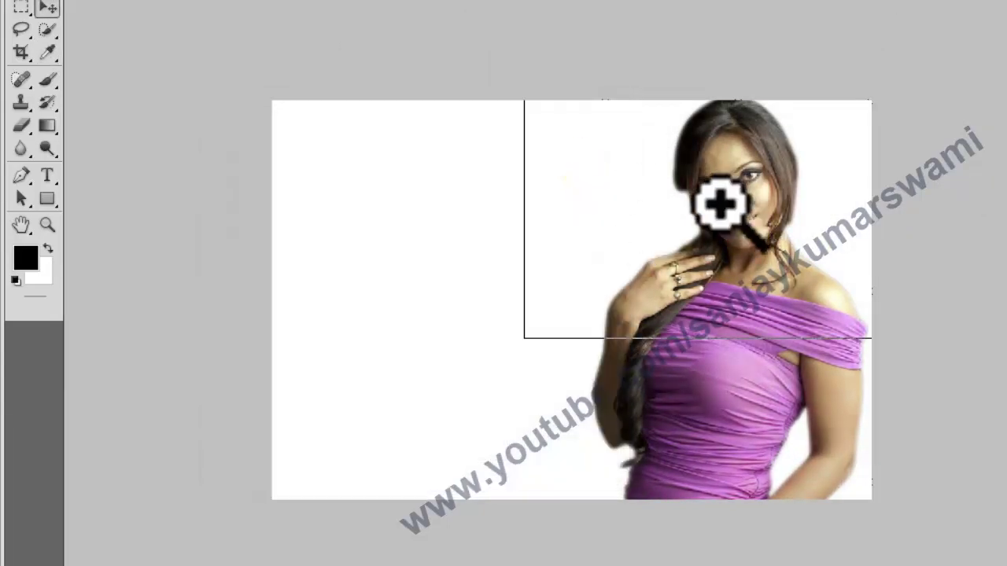
{"action": "left_click_drag", "start_coordinate": [524, 100], "coordinate": [718, 202]}
{"action": "key", "text": "ctrl+0"}
{"action": "left_click_drag", "start_coordinate": [438, 200], "coordinate": [674, 355]}
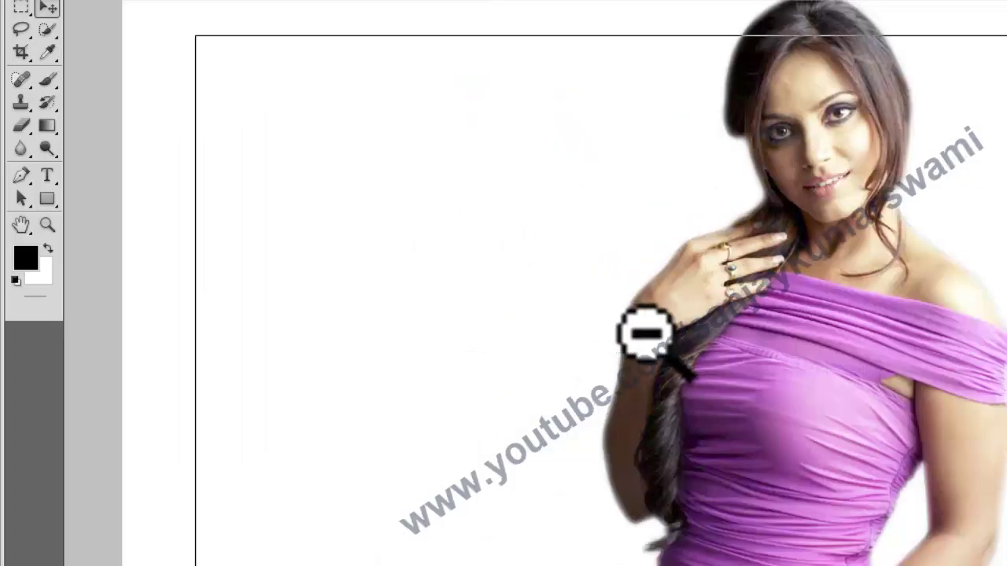
{"action": "left_click", "coordinate": [642, 333], "text": "alt"}
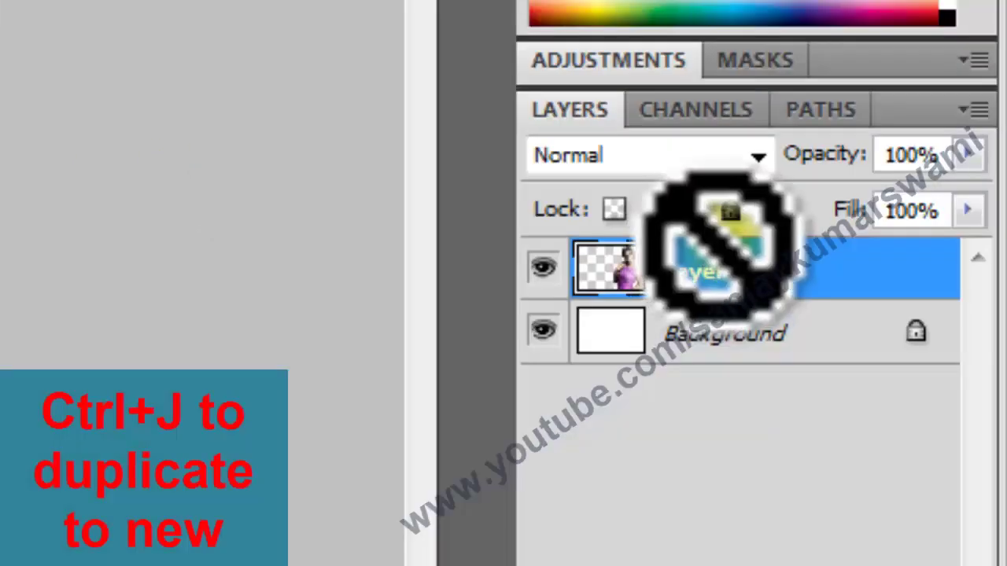
Step: Duplicate the woman layer twice and select the original Layer 1
{"action": "key", "text": "ctrl+j"}
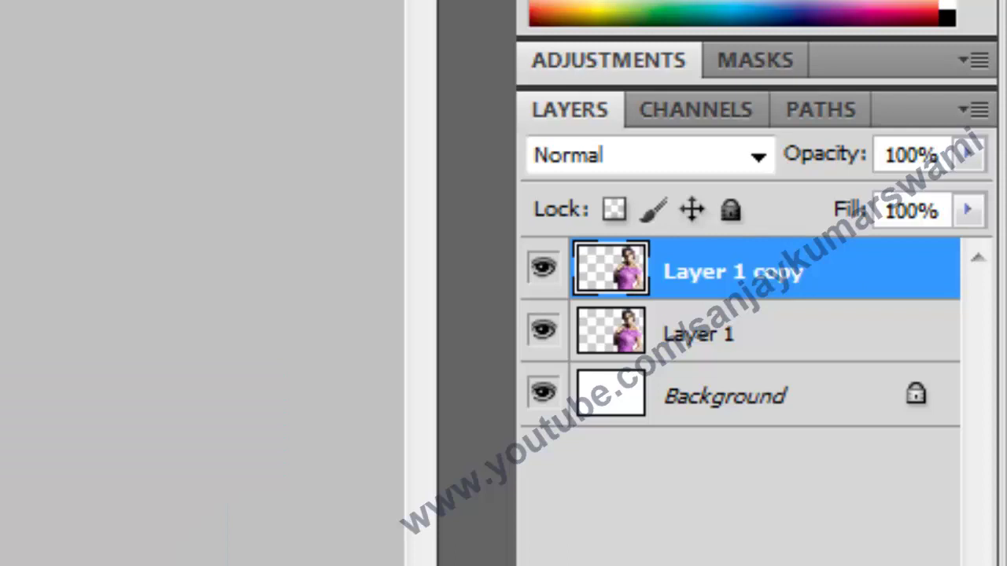
{"action": "key", "text": "ctrl+j"}
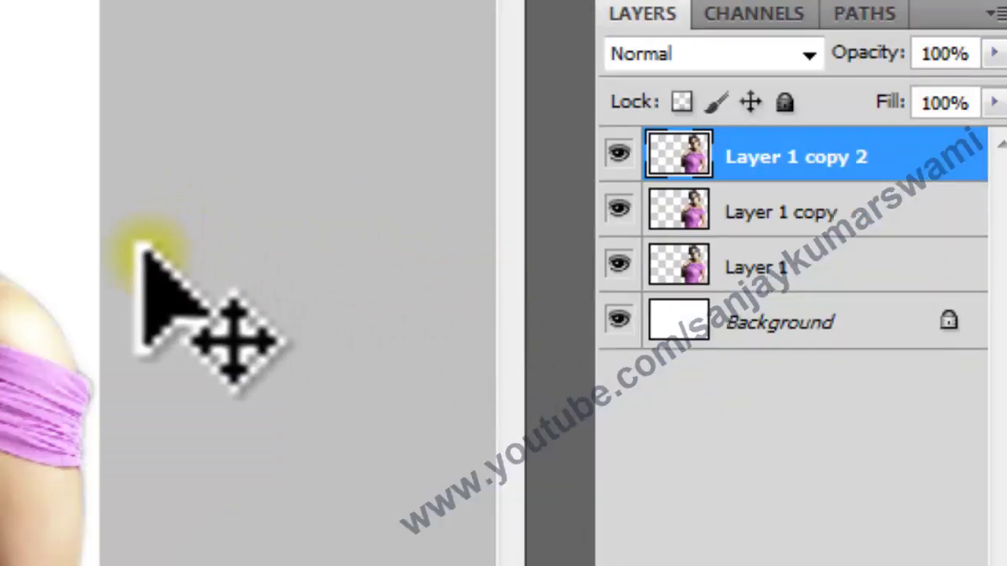
{"action": "left_click", "coordinate": [22, 246]}
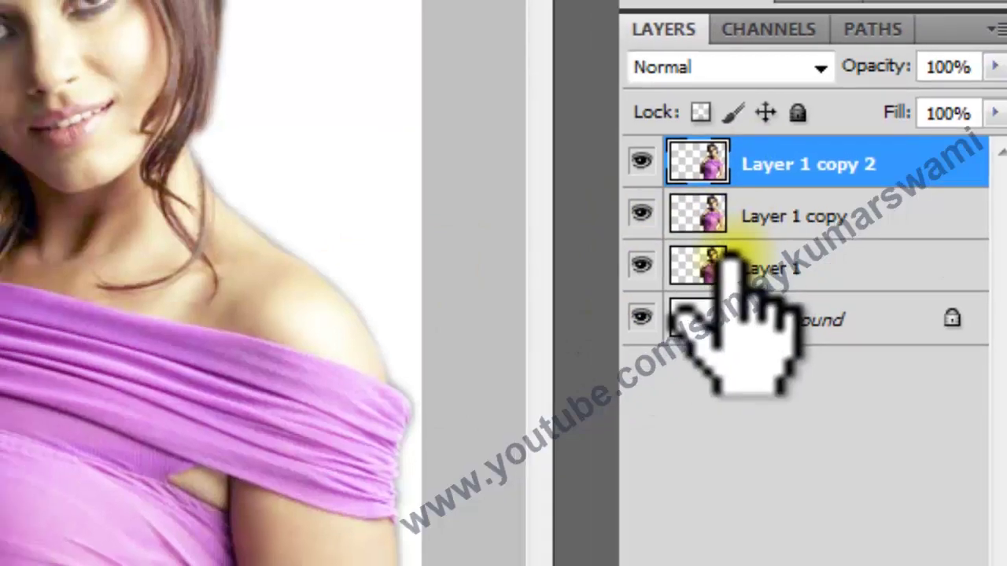
{"action": "left_click", "coordinate": [708, 264]}
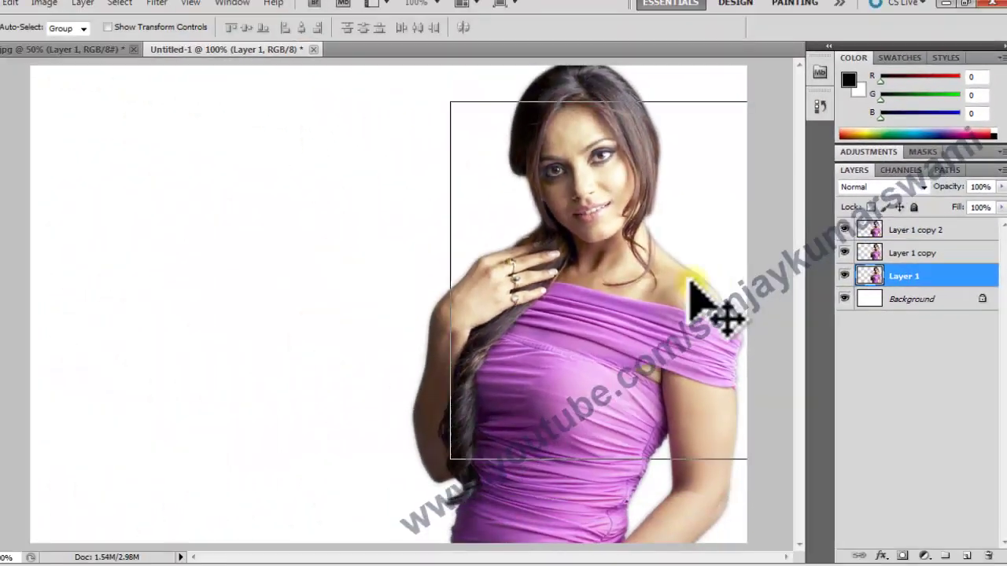
Step: Stretch Layer 1 outward to the left, right and top across the canvas
{"action": "key", "text": "ctrl+minus"}
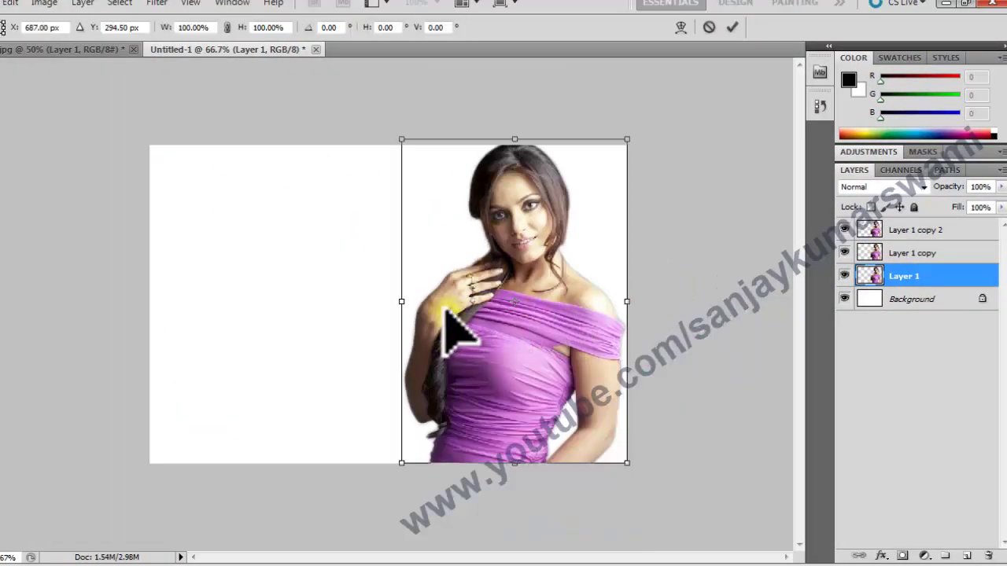
{"action": "left_click_drag", "start_coordinate": [326, 309], "coordinate": [64, 314]}
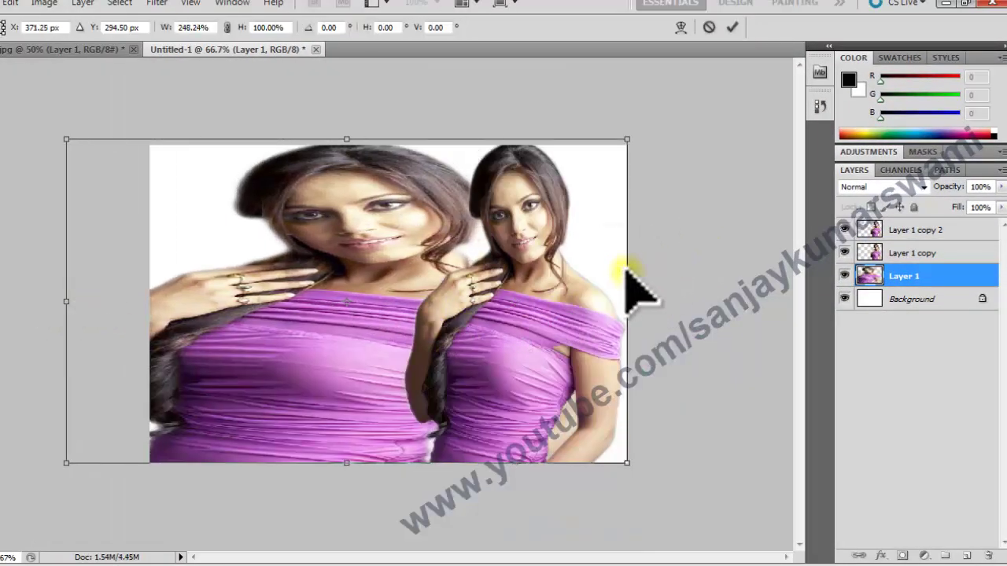
{"action": "left_click_drag", "start_coordinate": [629, 260], "coordinate": [716, 251]}
{"action": "left_click_drag", "start_coordinate": [566, 139], "coordinate": [568, 74]}
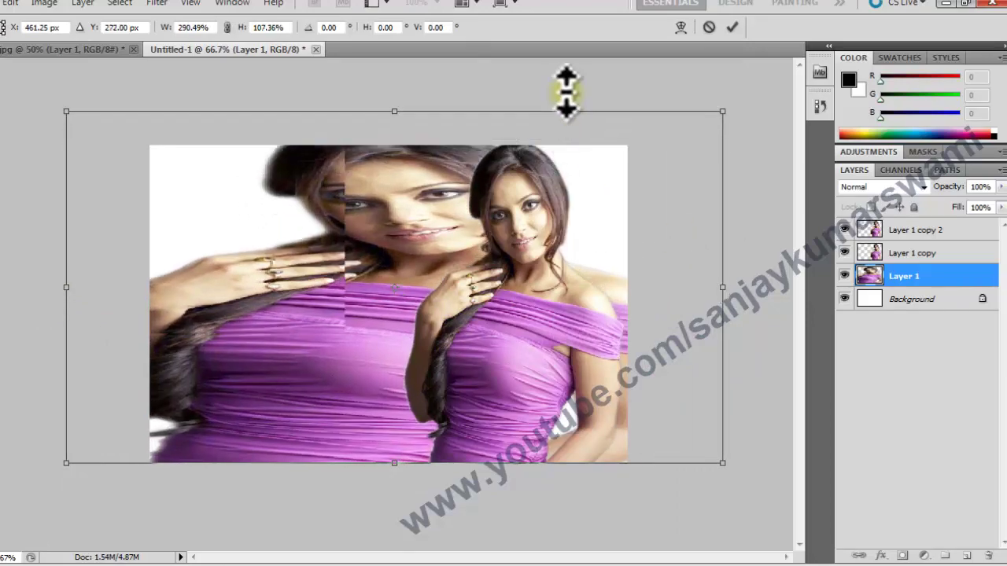
{"action": "key", "text": "Return"}
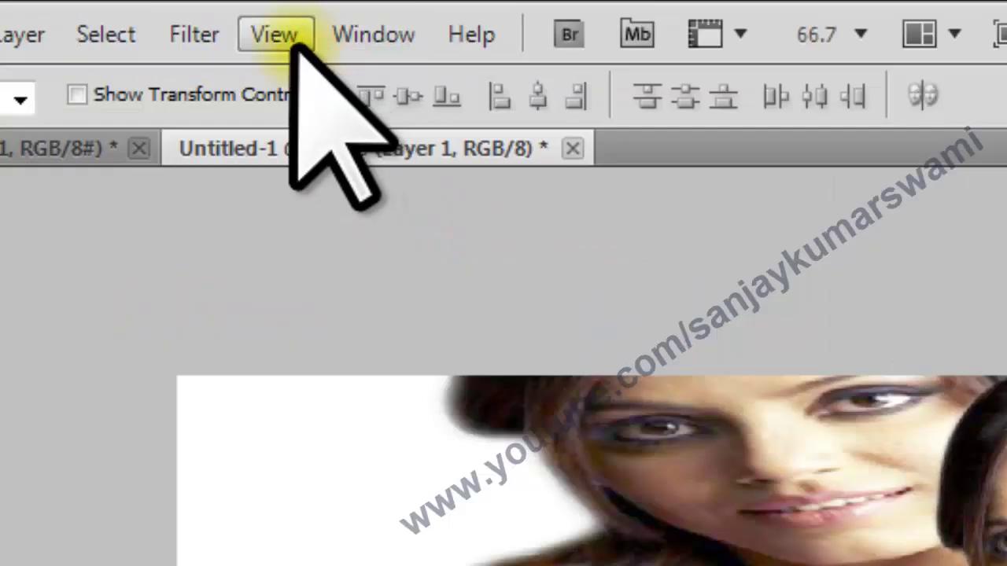
Step: Apply a Motion Blur with angle 0 and distance 516 pixels to the stretched Layer 1
{"action": "left_click", "coordinate": [161, 4]}
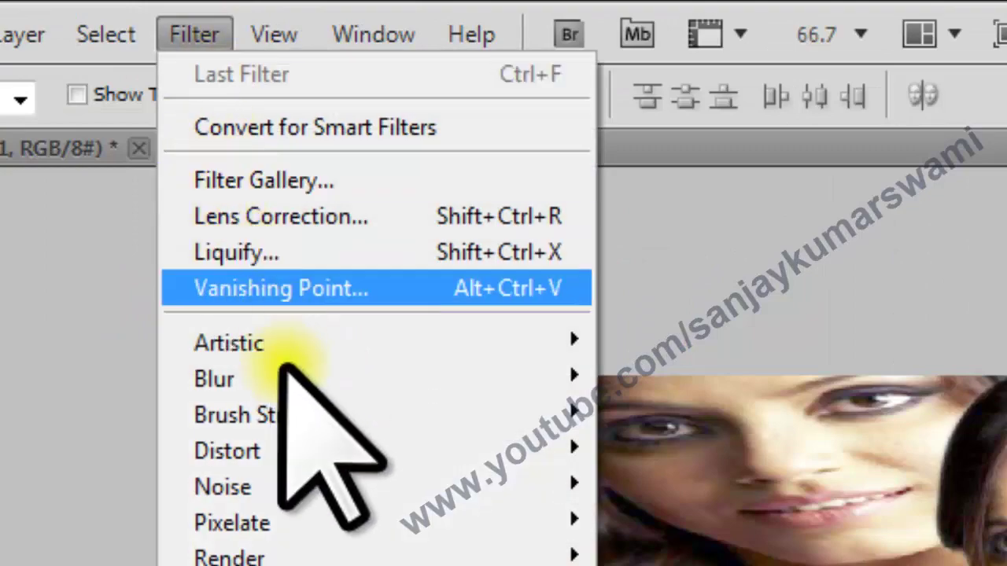
{"action": "mouse_move", "coordinate": [368, 79]}
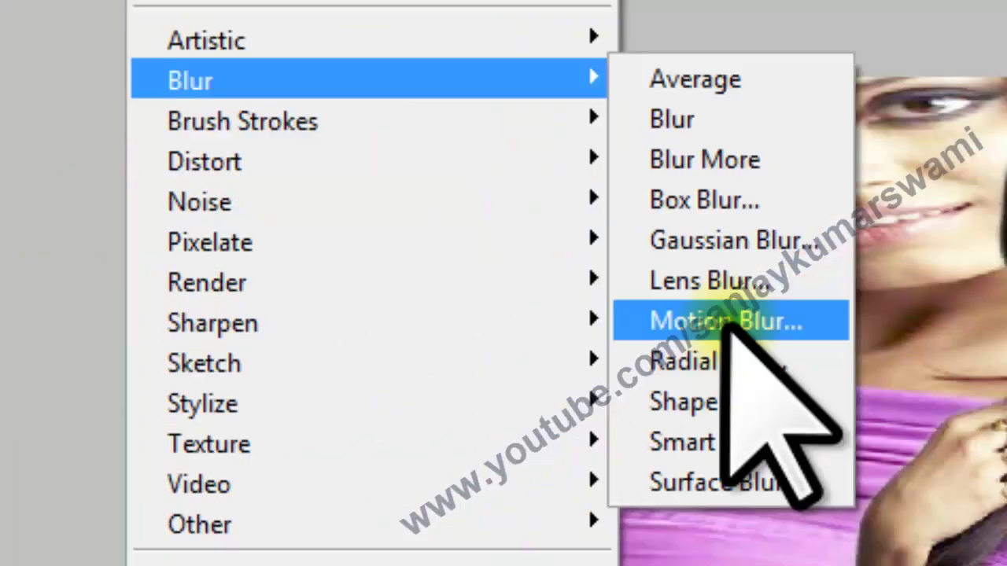
{"action": "left_click", "coordinate": [722, 323]}
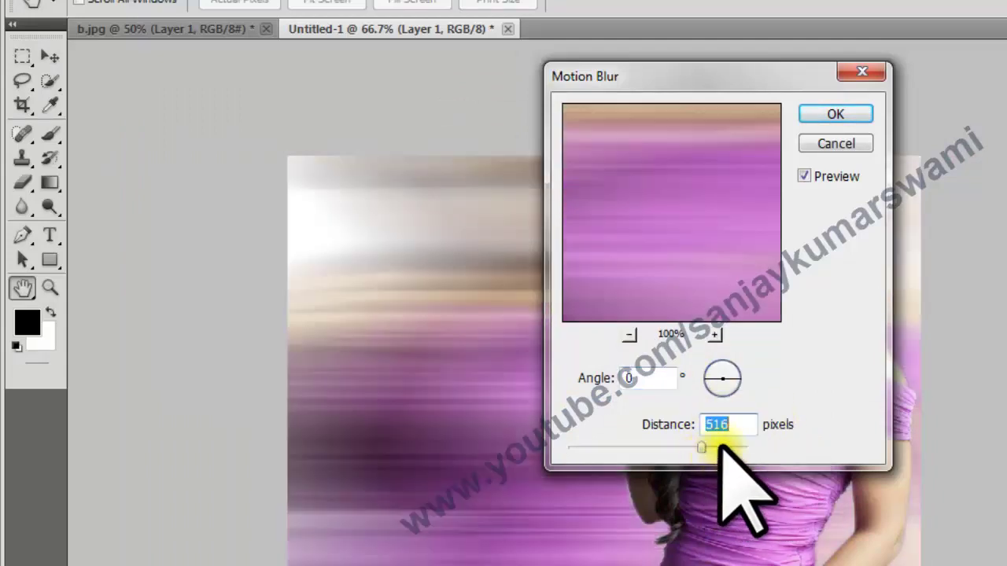
{"action": "left_click", "coordinate": [835, 116]}
{"action": "key", "text": "v"}
{"action": "left_click", "coordinate": [661, 338], "text": "ctrl"}
{"action": "key", "text": "ctrl+minus"}
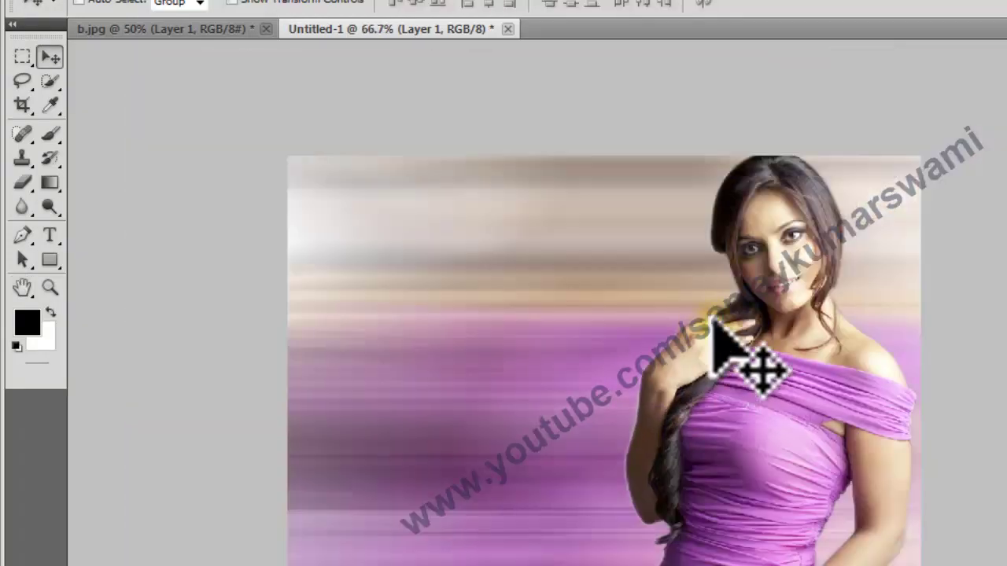
Step: Apply a Surface Blur with radius 58 and threshold 149 to Layer 1, then inspect it at 100%
{"action": "left_click", "coordinate": [289, 2]}
{"action": "mouse_move", "coordinate": [386, 197]}
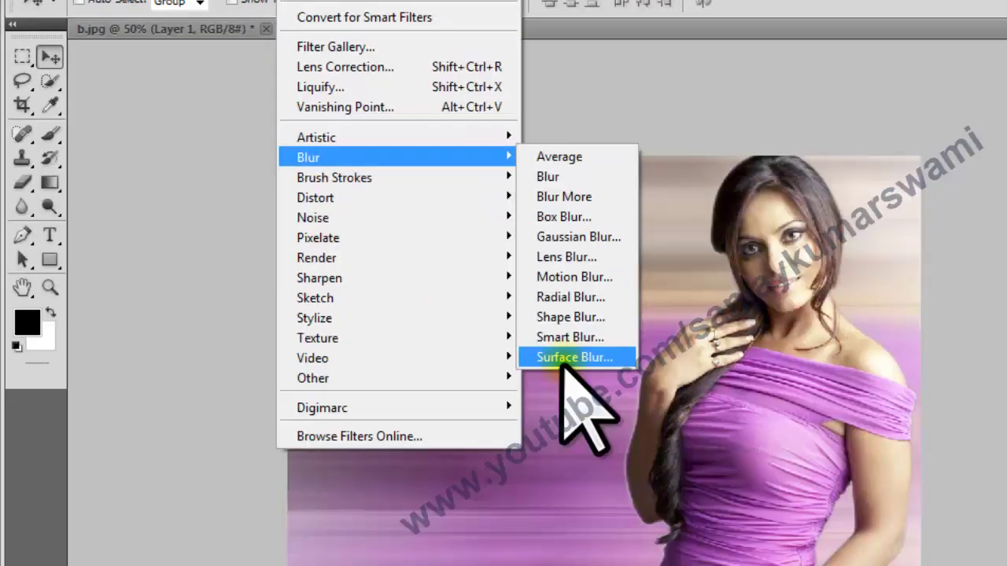
{"action": "left_click", "coordinate": [664, 414]}
{"action": "left_click_drag", "start_coordinate": [670, 396], "coordinate": [686, 397]}
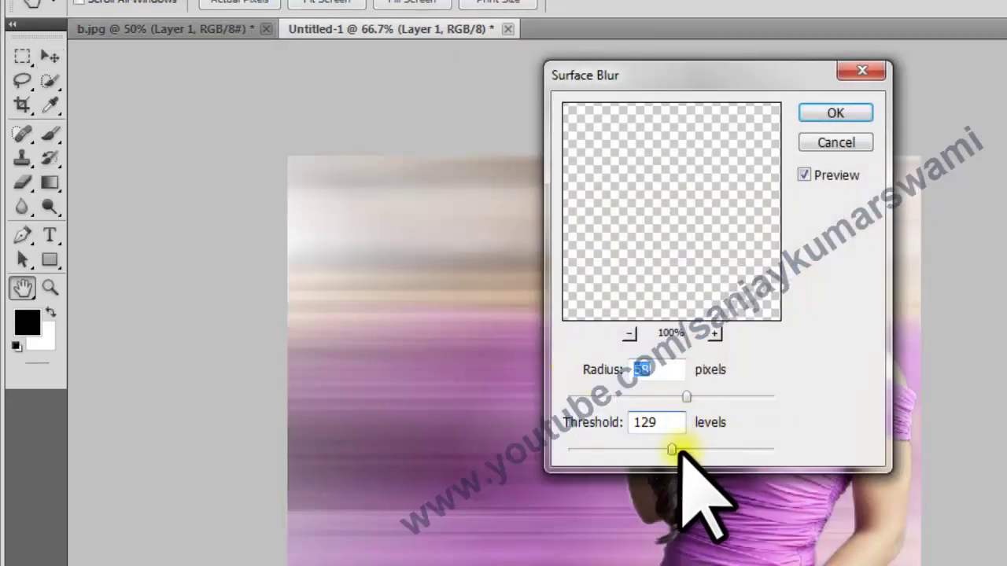
{"action": "left_click_drag", "start_coordinate": [673, 448], "coordinate": [686, 448]}
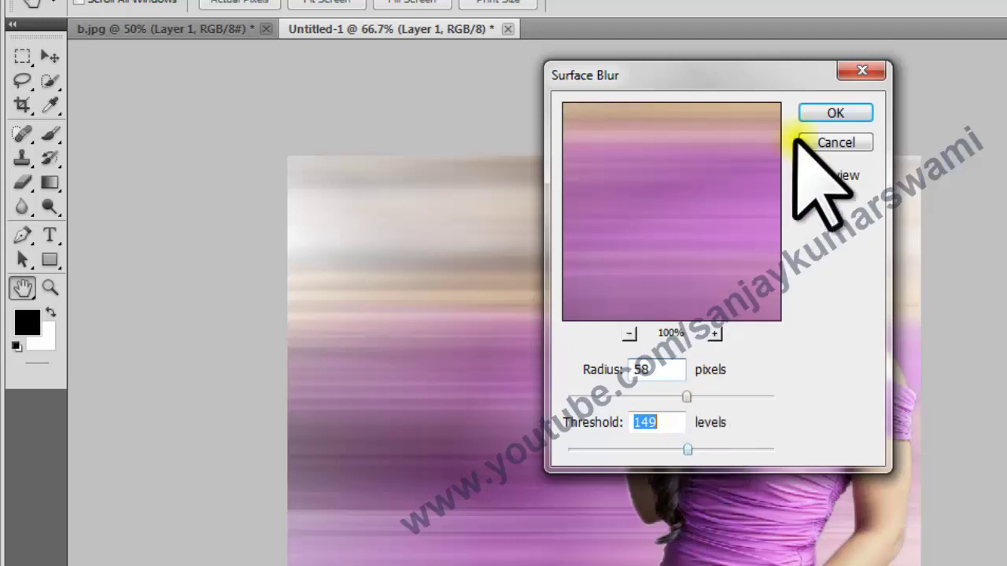
{"action": "left_click", "coordinate": [818, 110]}
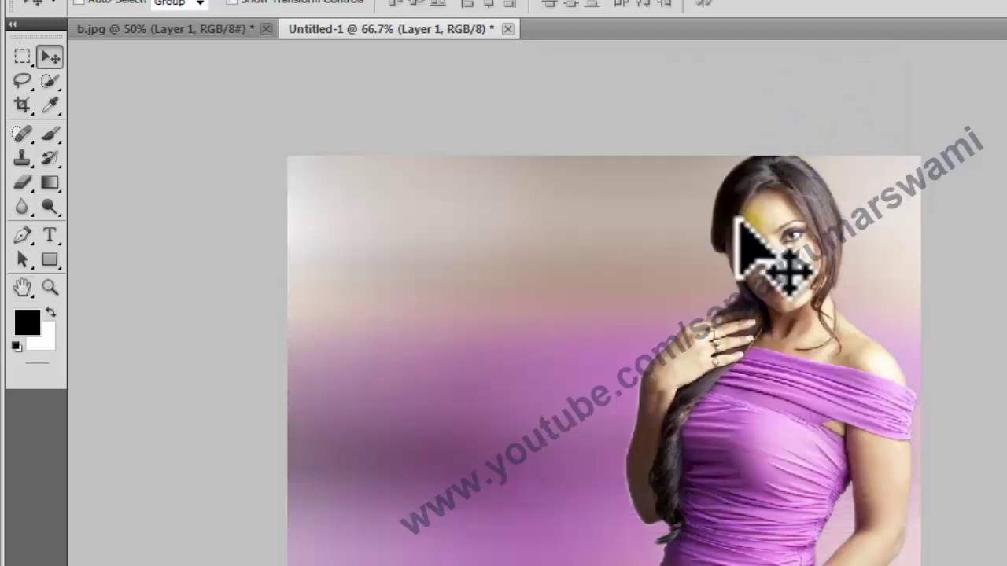
{"action": "left_click", "coordinate": [685, 312], "text": "ctrl"}
{"action": "left_click", "coordinate": [677, 308], "text": "alt"}
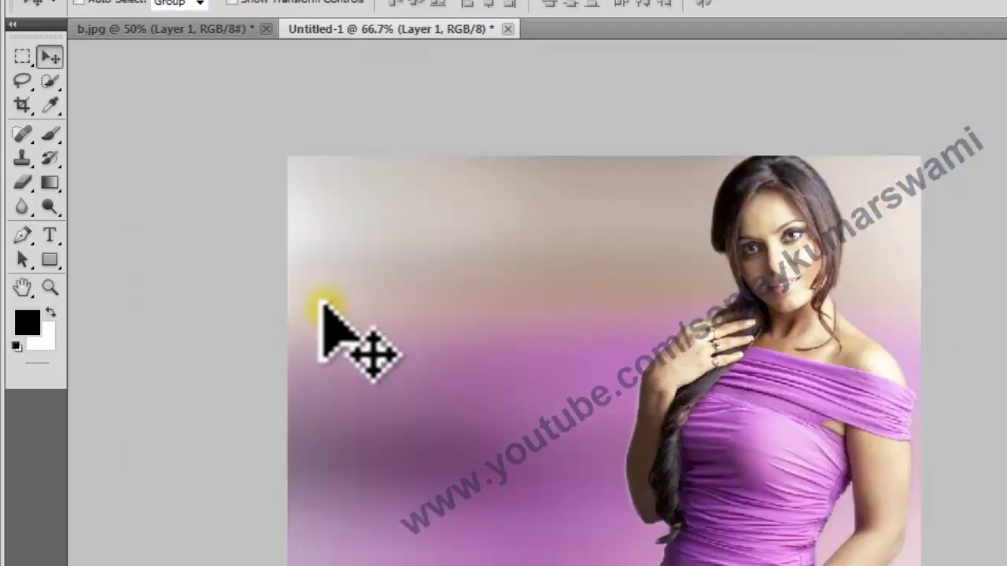